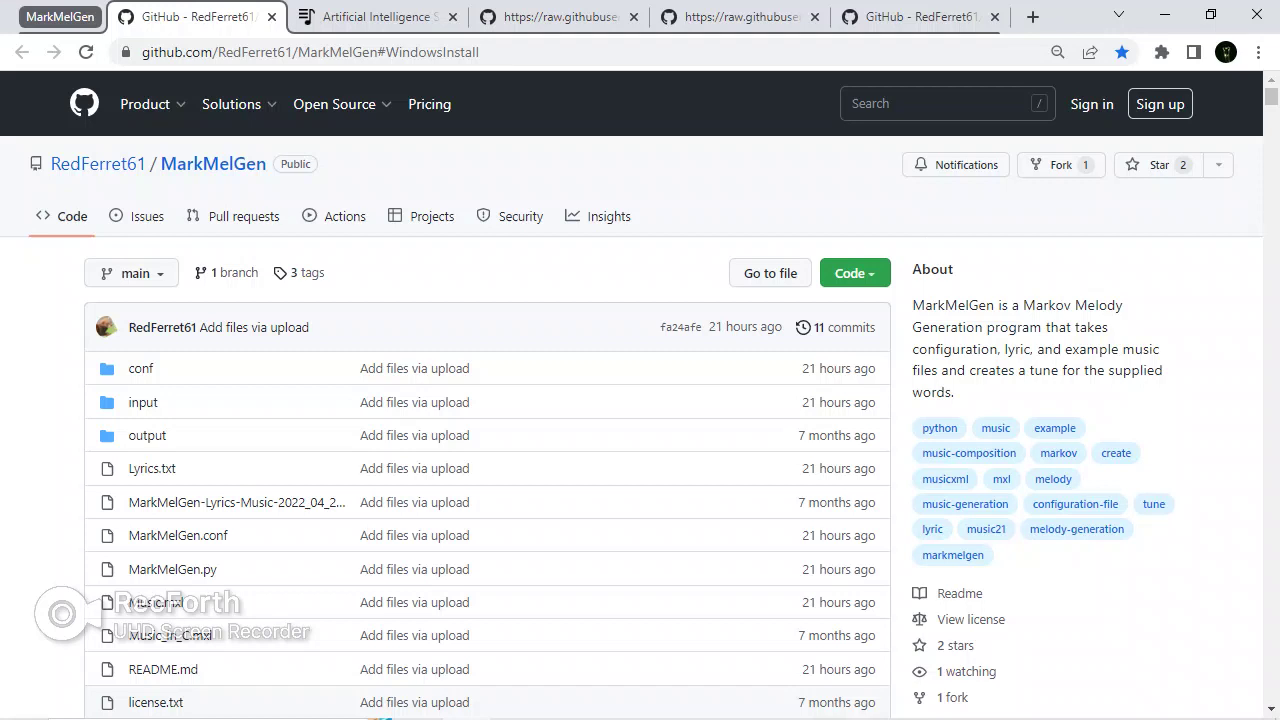
Step: Switch to the These Lyrics Do Not Exist generator set to love, Pop, Happy
key("ctrl+Tab")
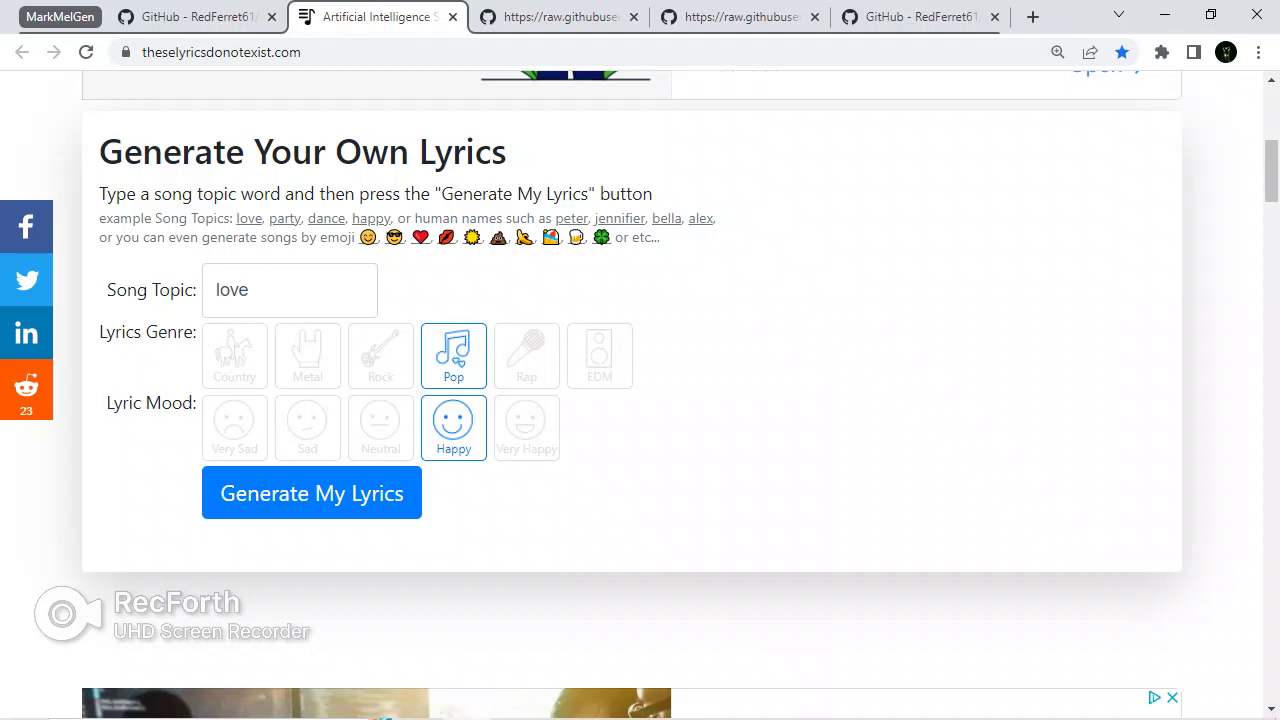
Step: Switch to the raw MarkMelGen Lyrics.txt file with syllable-annotated love lyrics
key("ctrl+Tab")
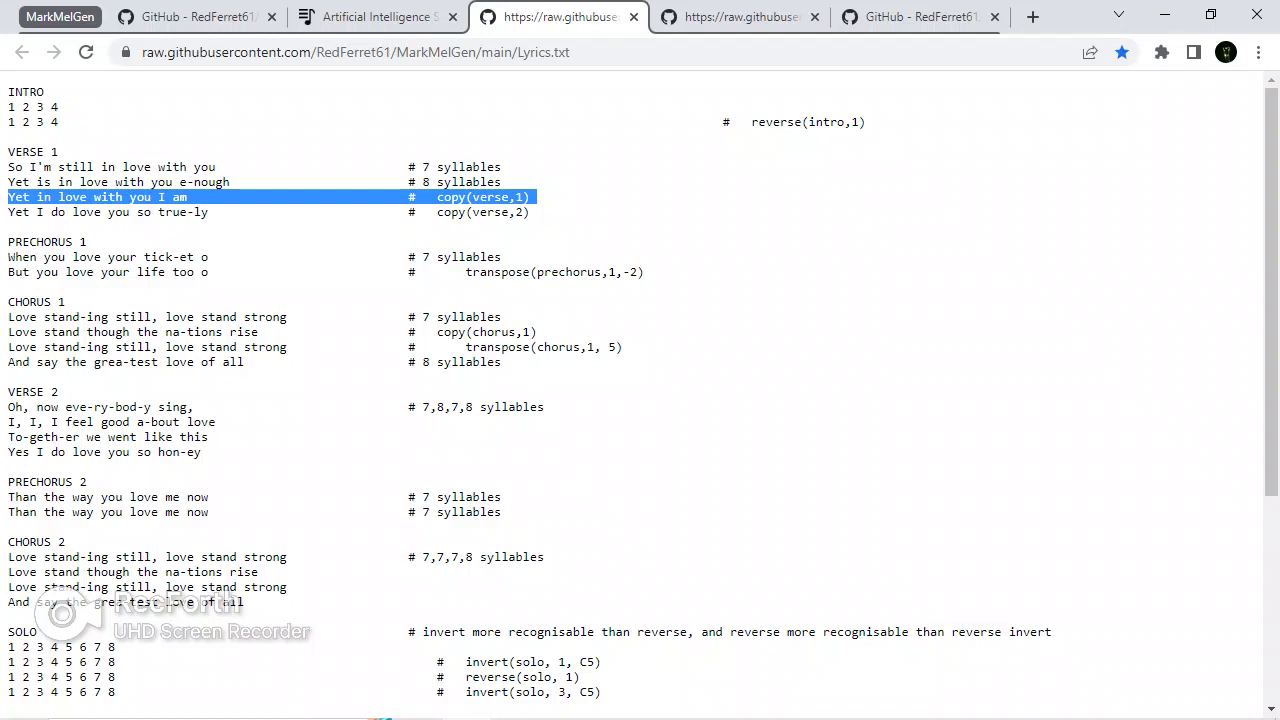
double_click(497, 272)
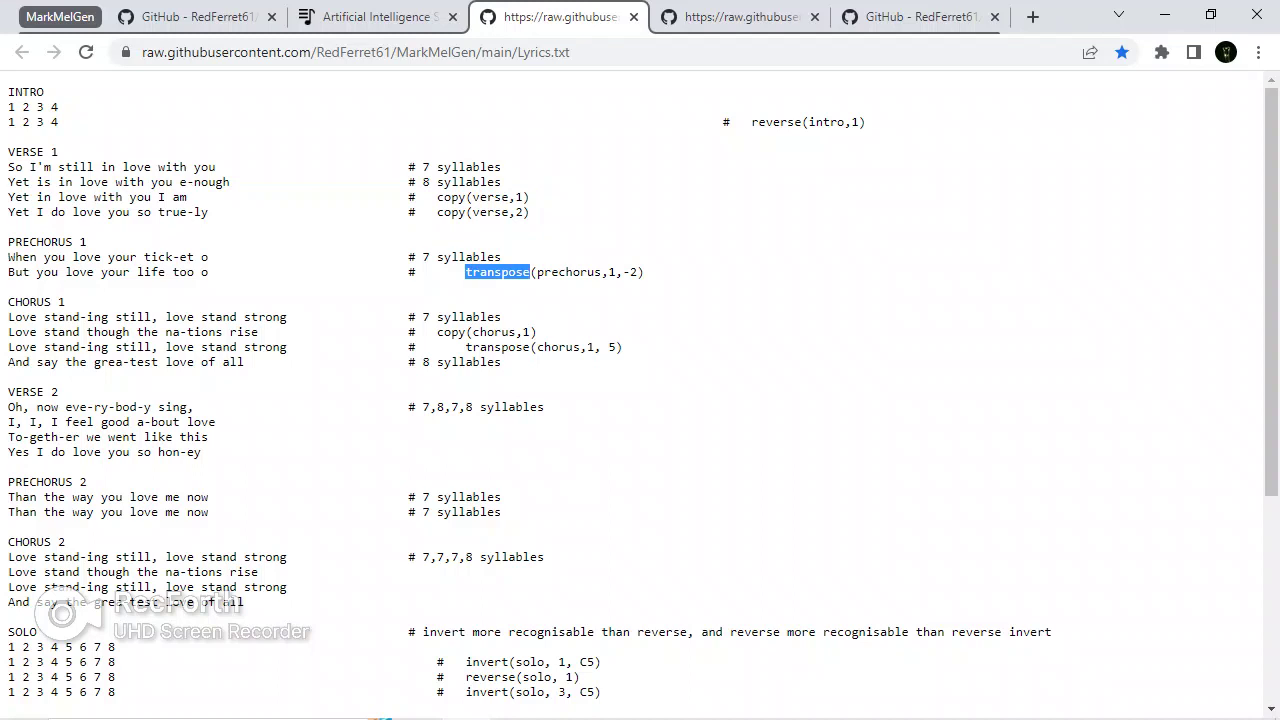
double_click(486, 662)
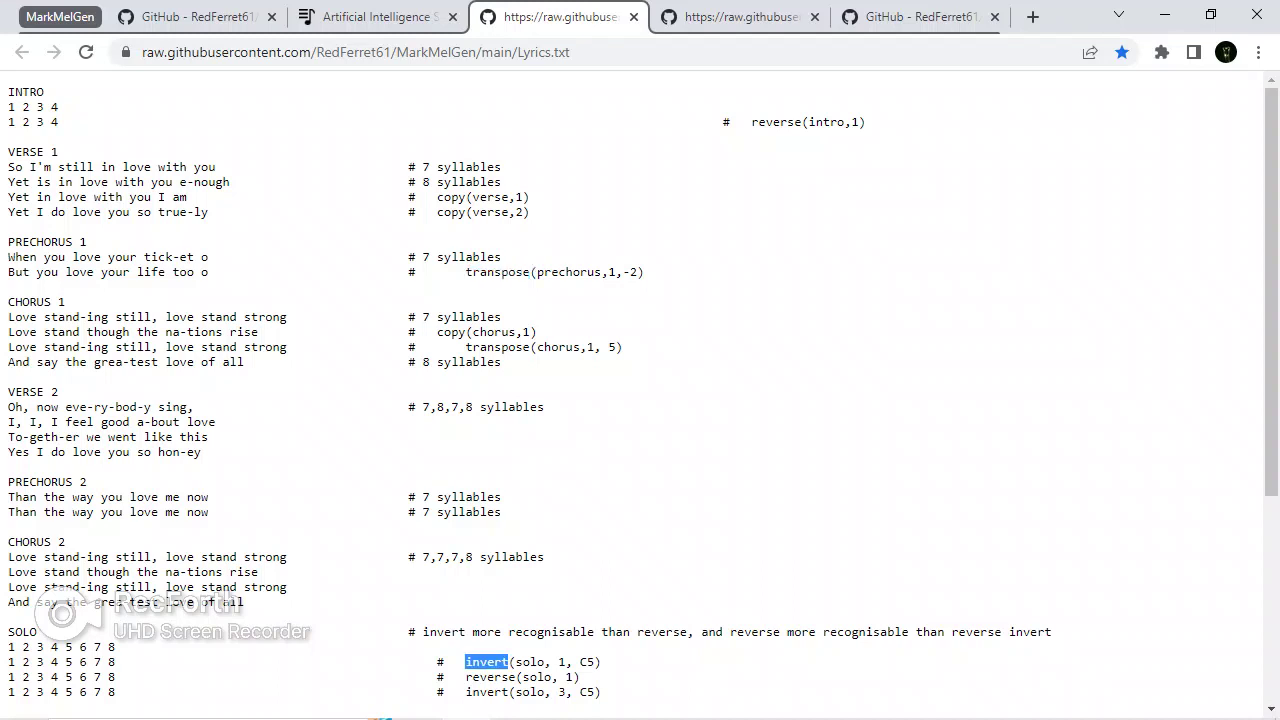
double_click(490, 677)
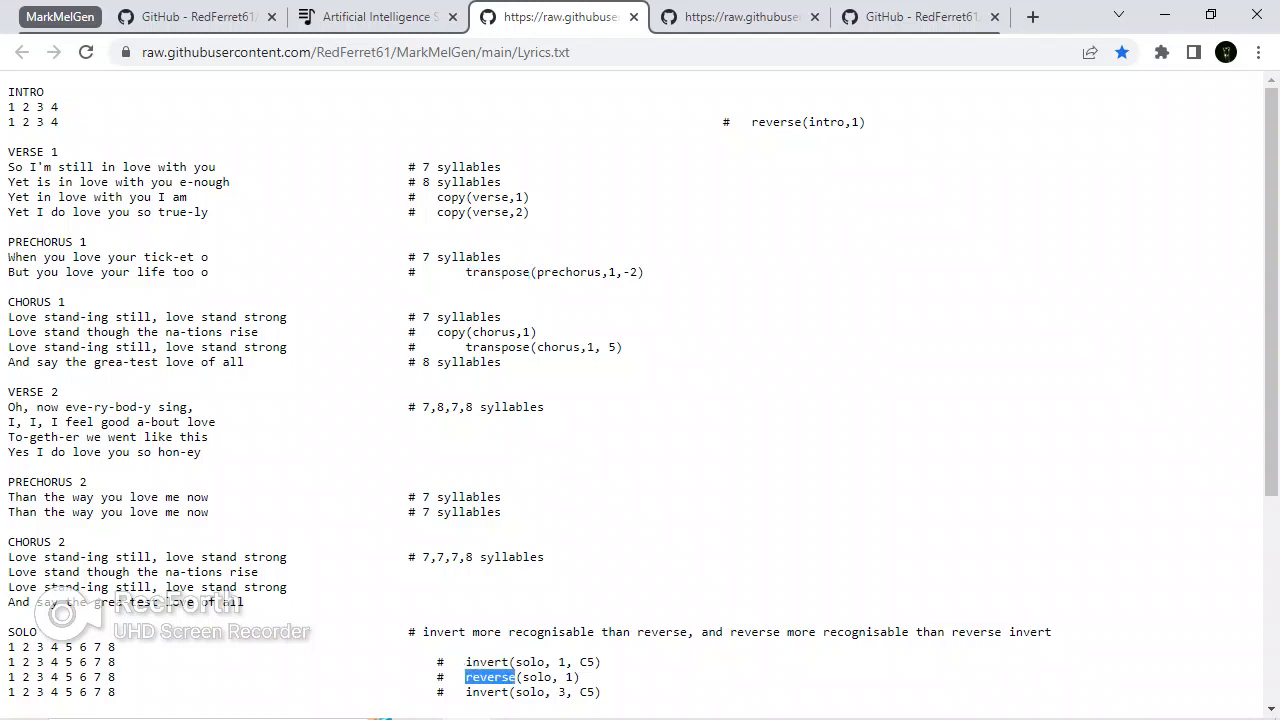
key("ctrl+Tab")
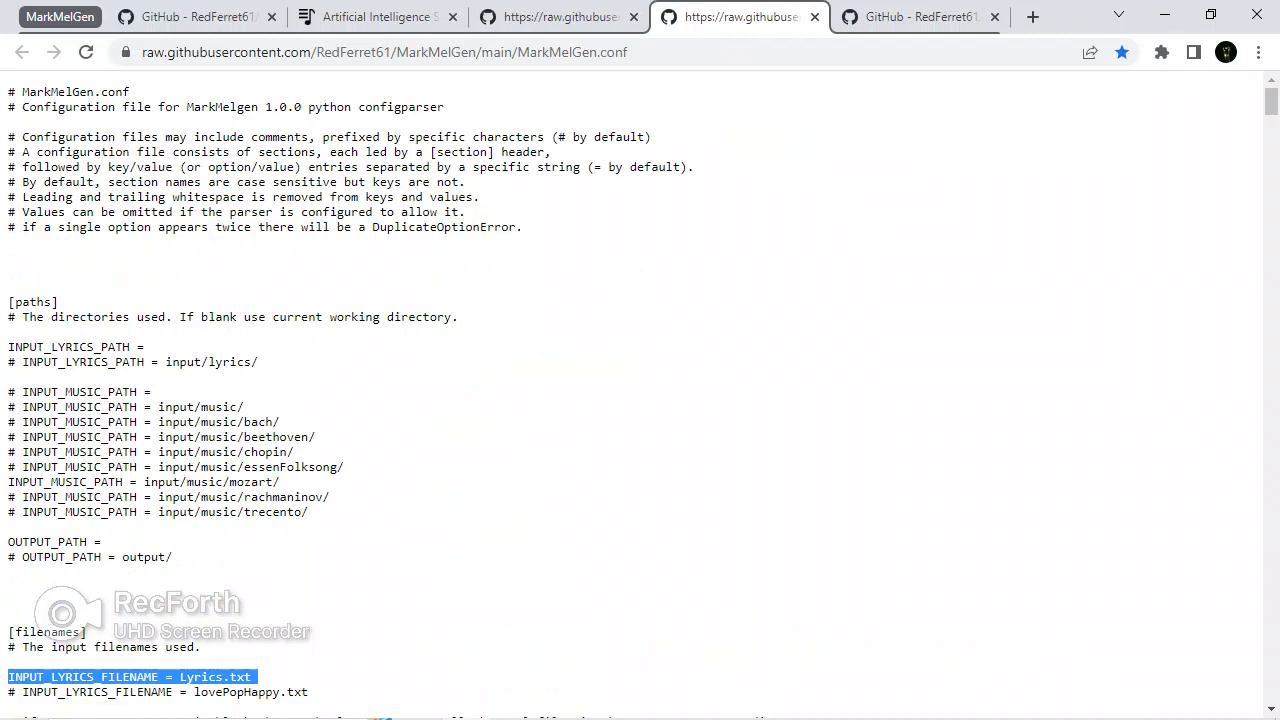
Step: Highlight the INPUT_MUSIC_PATH mozart line in MarkMelGen.conf, then view the README
triple_click(250, 482)
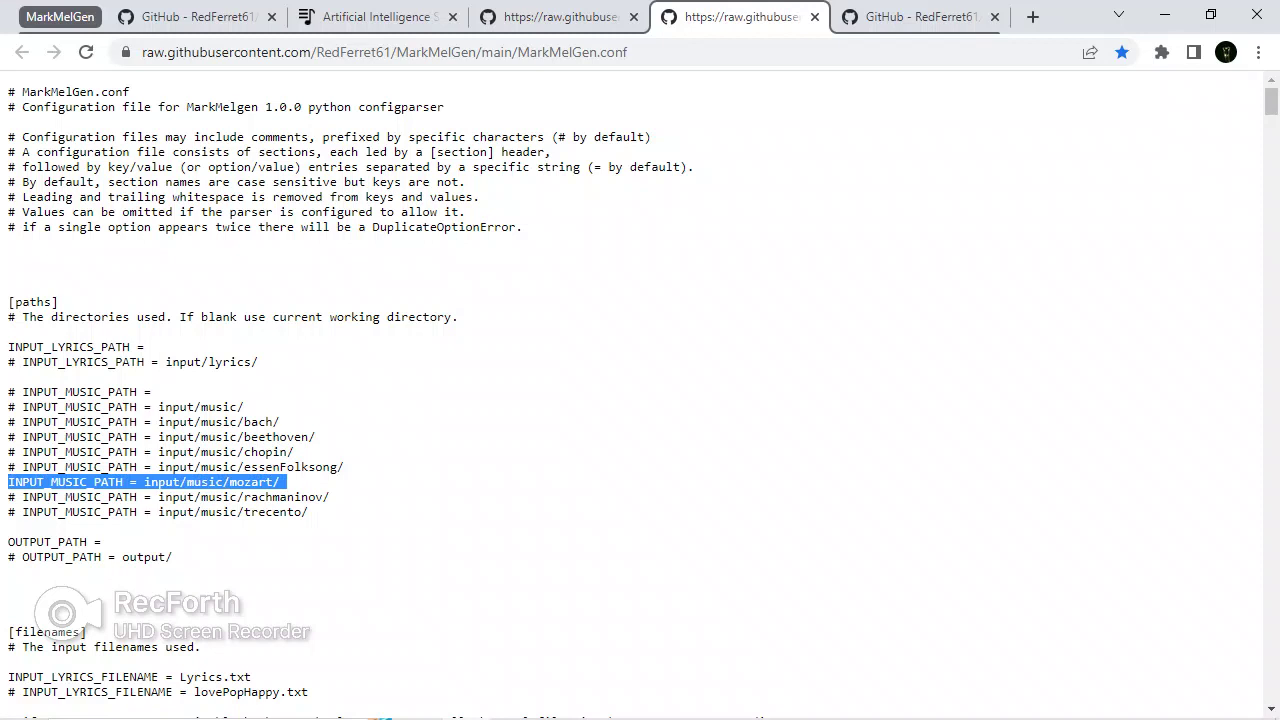
key("ctrl+Tab")
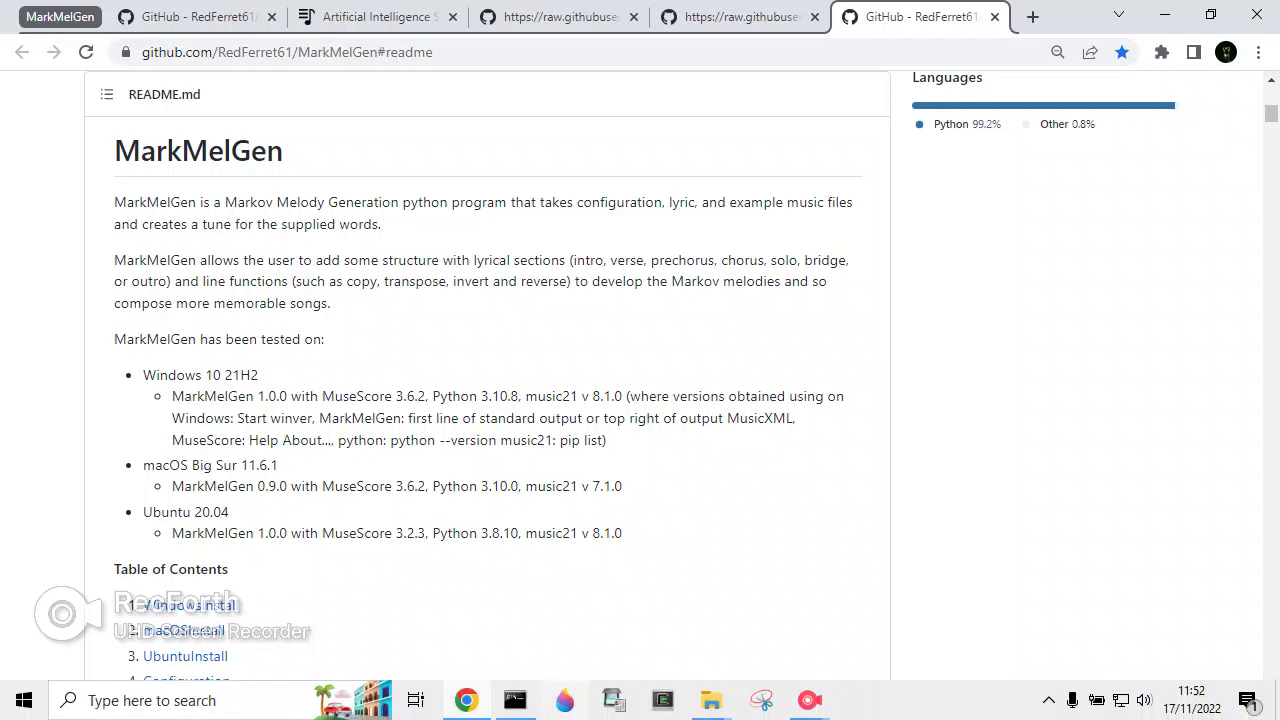
Step: Bring the Command Prompt window showing the previous MarkMelGen run to the front
left_click(515, 700)
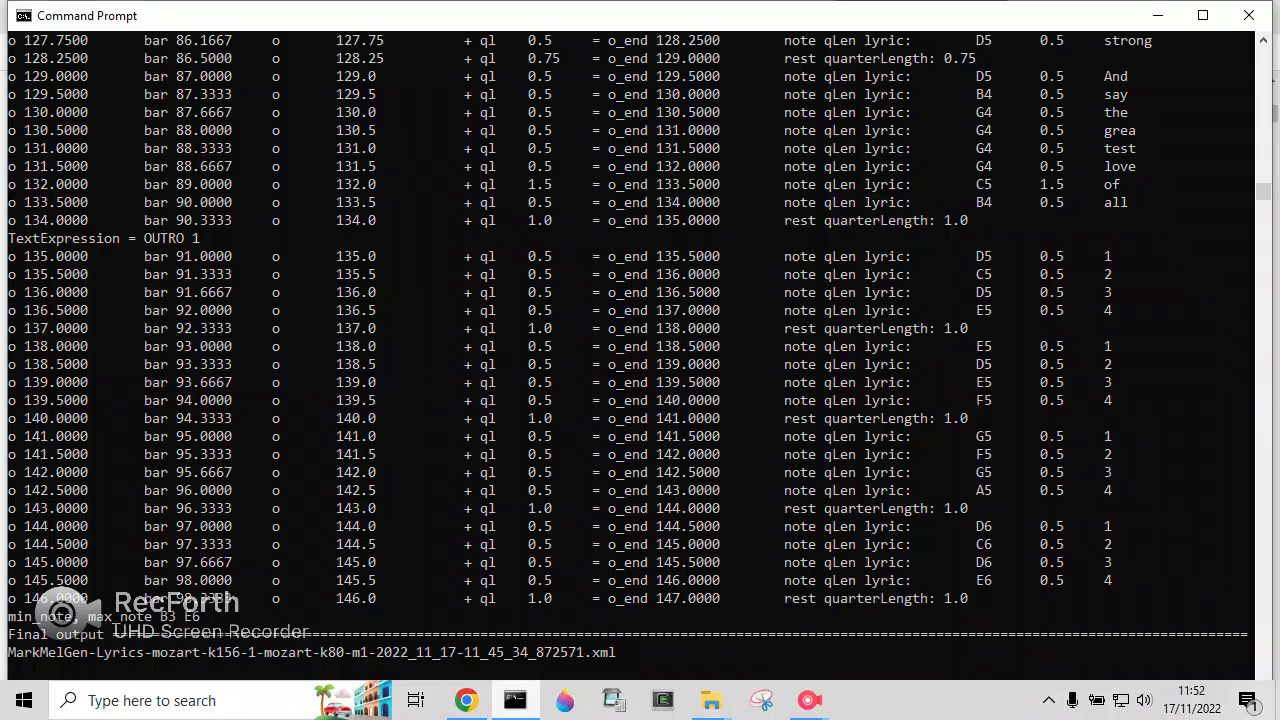
Step: Clear the console with cls and list the MarkMelGen folder contents with dir
type("cls")
key("Return")
type("dir")
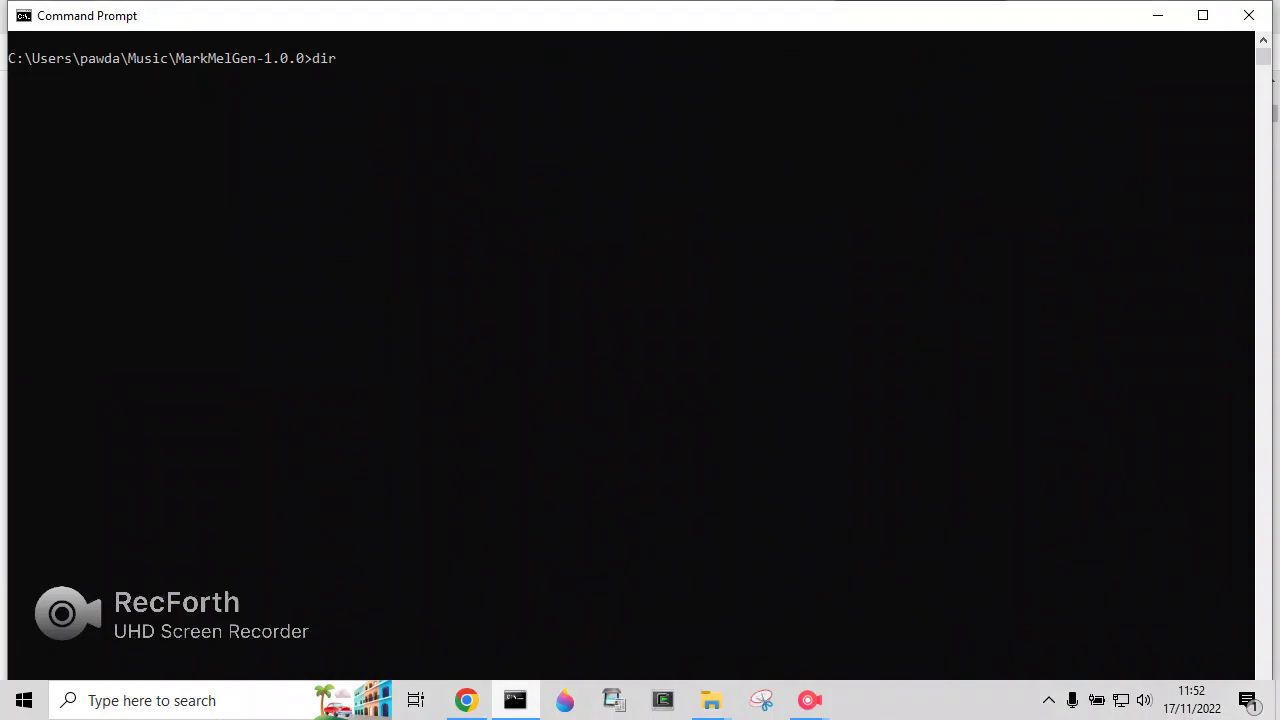
key("Return")
Step: Run MarkMelGen with default settings, continuing past the pause so the melody generates
type("run")
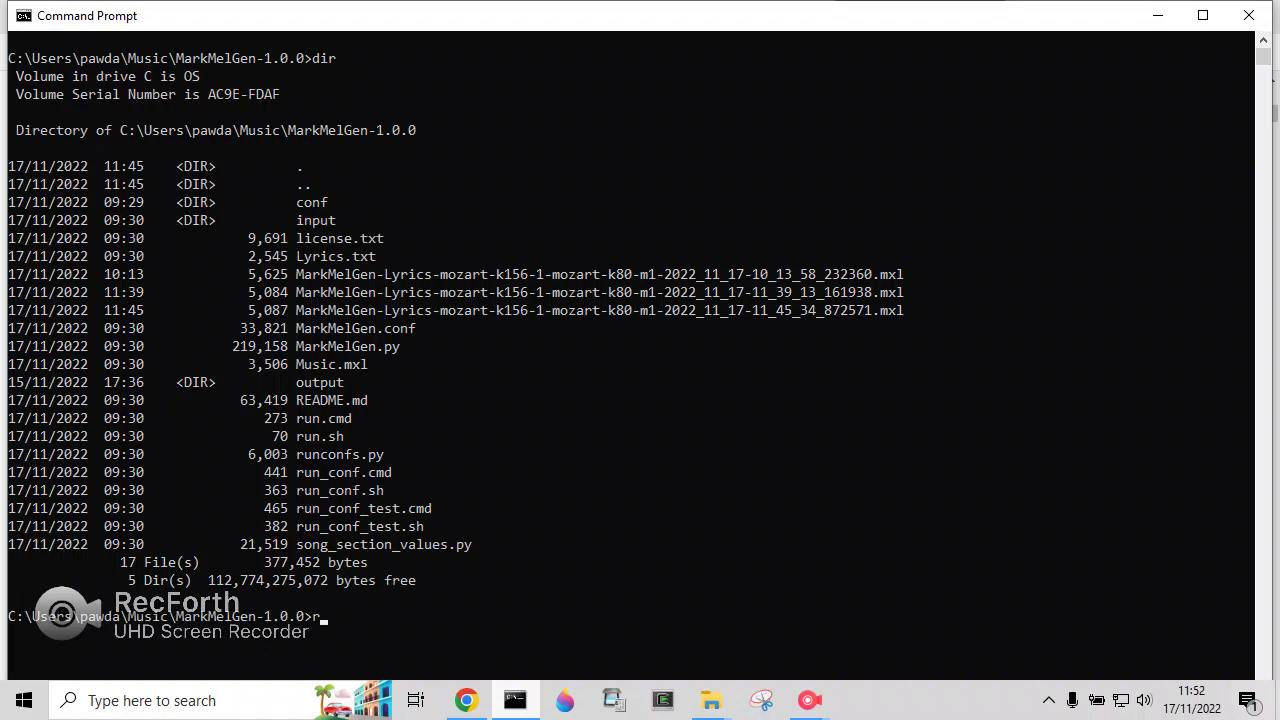
key("Return")
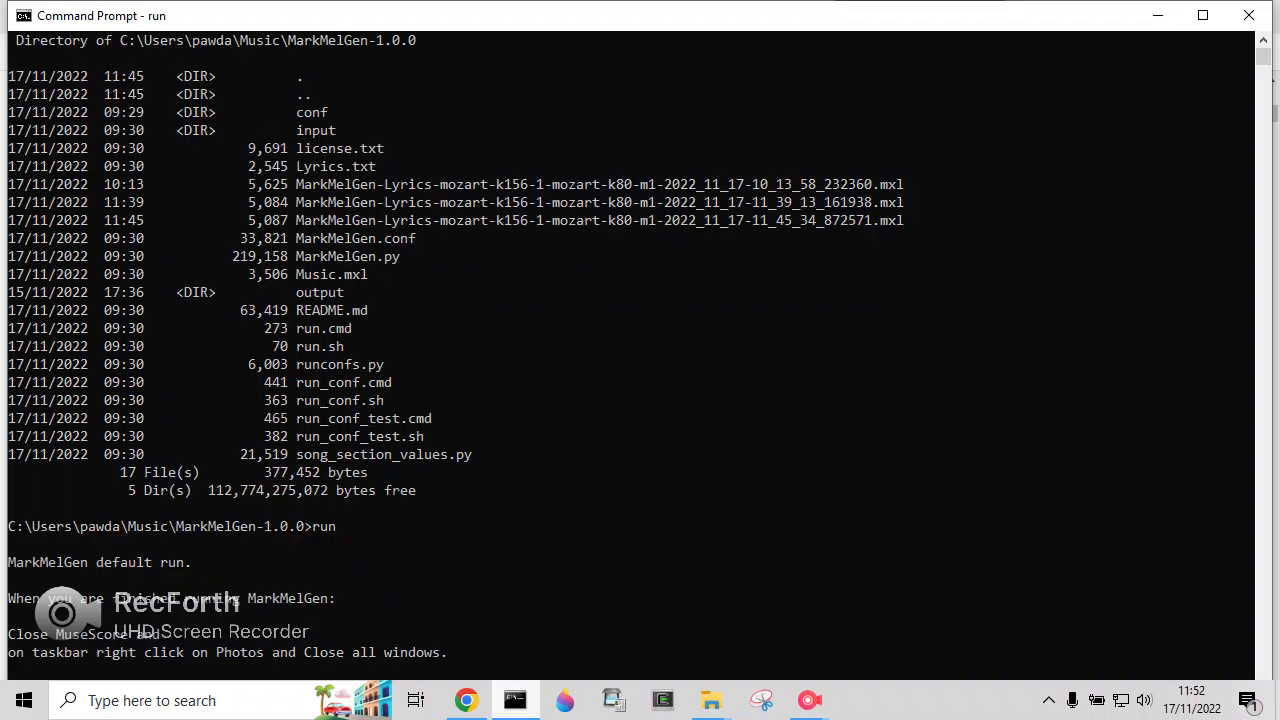
key("Return")
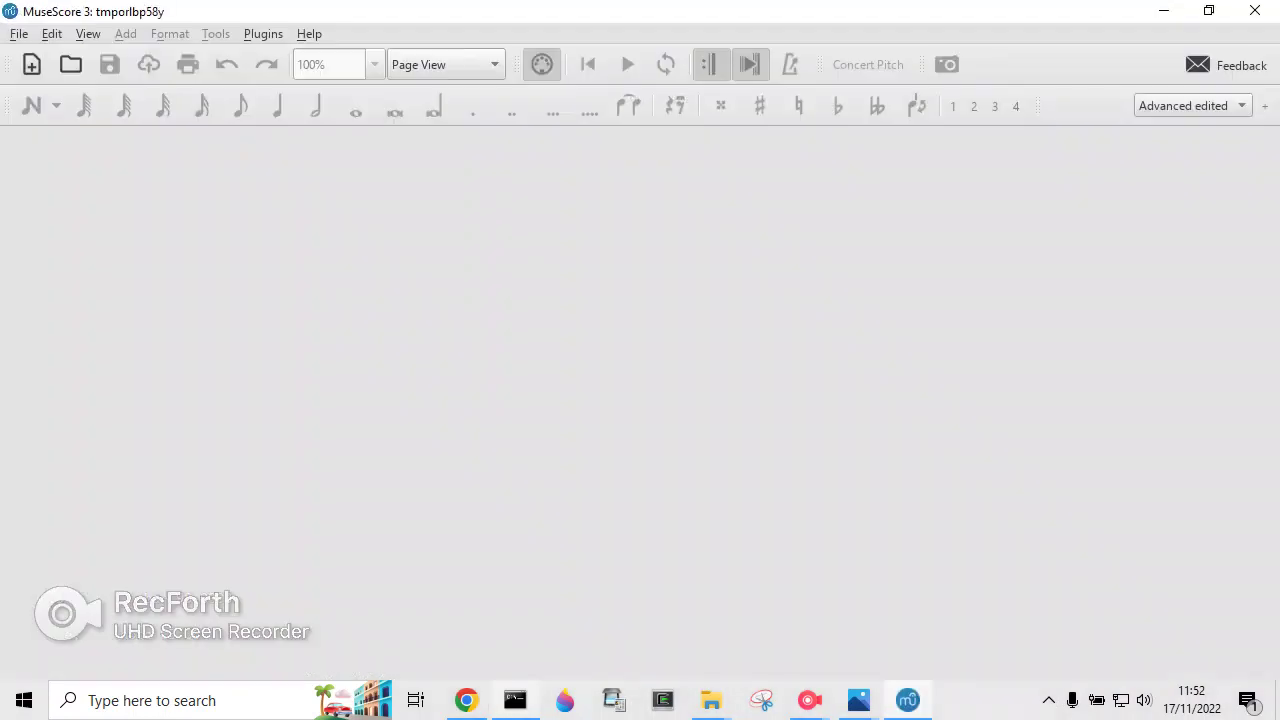
Step: Play back the generated mozart-k156-1...mozart-k80-m1 Lyrics score from the start
key("space")
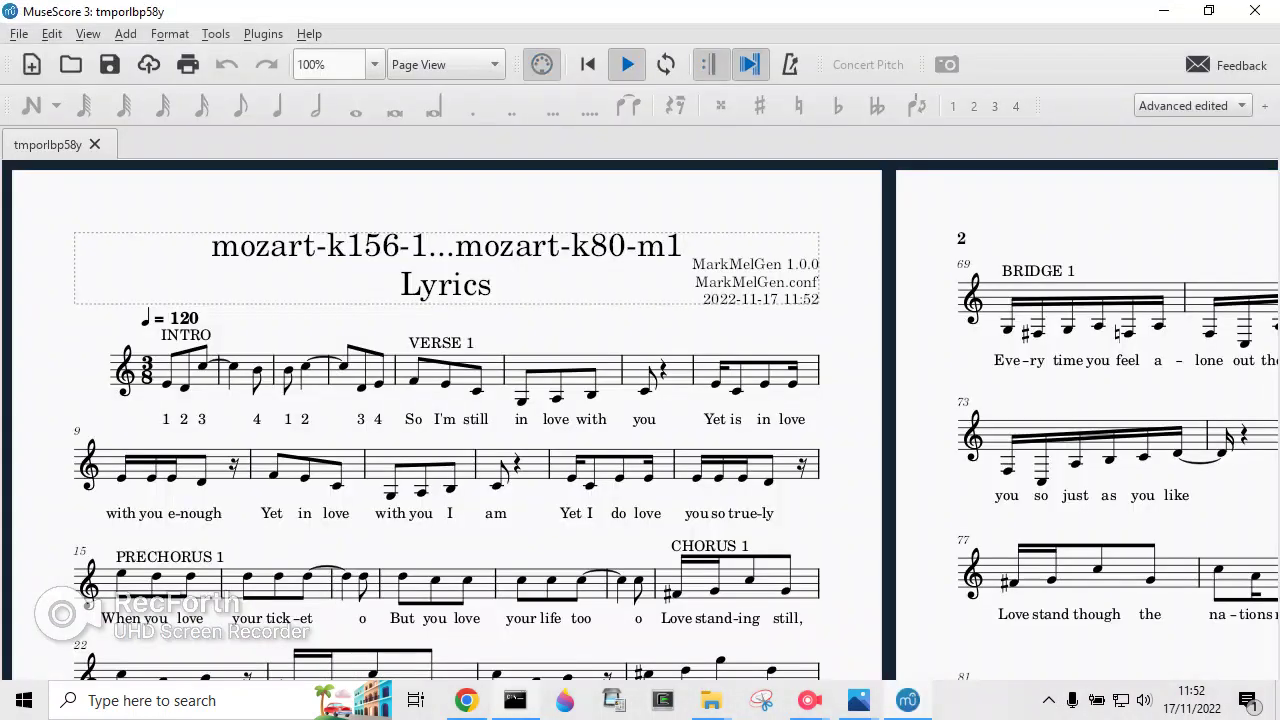